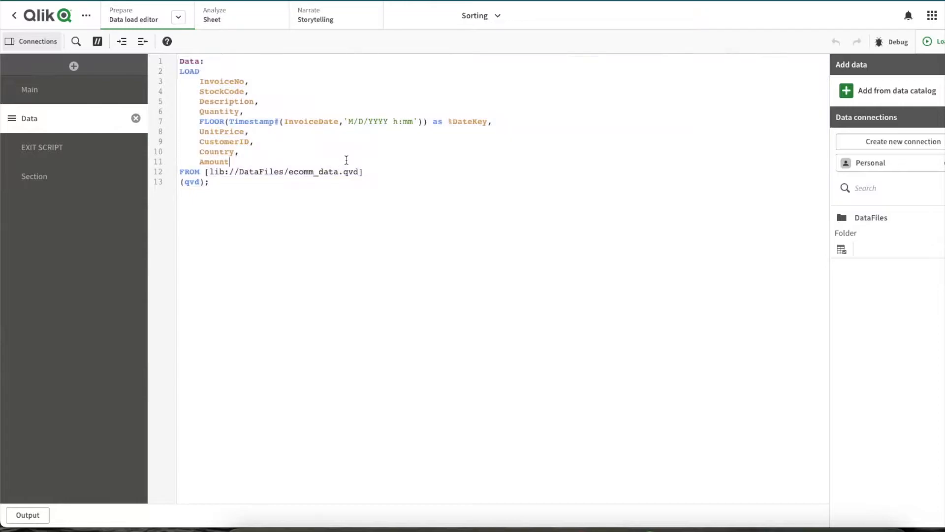
- Open the sheet and look through the order of the values in the Country filter pane
{"action": "left_click", "coordinate": [232, 24]}
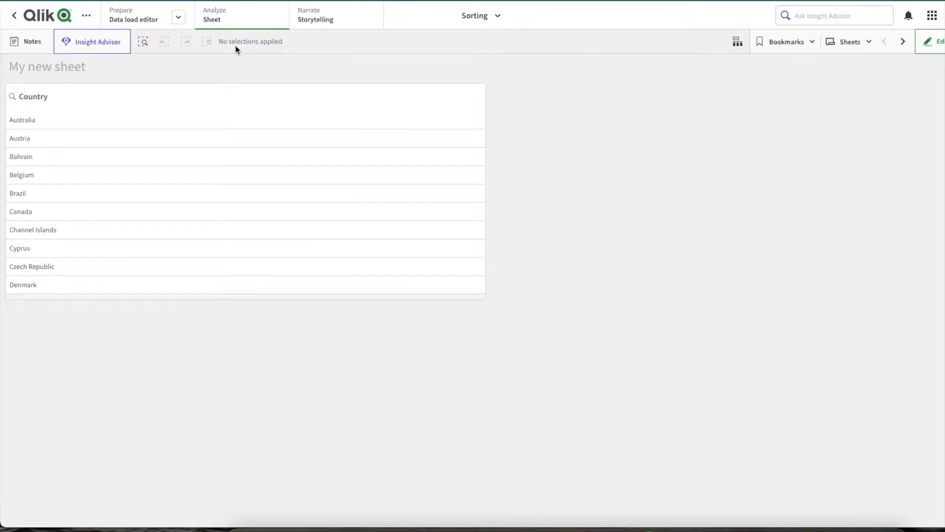
{"action": "mouse_move", "coordinate": [223, 184]}
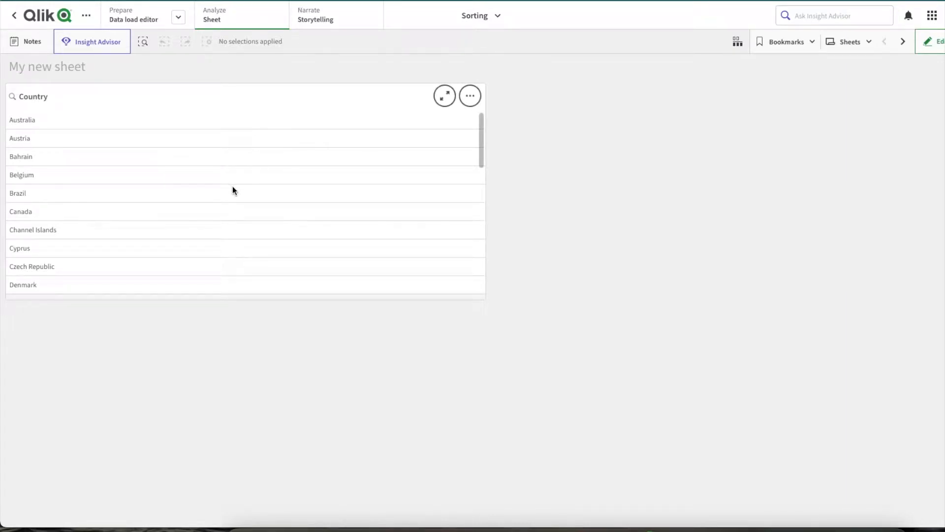
{"action": "mouse_move", "coordinate": [483, 156]}
{"action": "left_mouse_down"}
{"action": "mouse_move", "coordinate": [485, 281]}
{"action": "mouse_move", "coordinate": [474, 151]}
{"action": "left_mouse_up"}
{"action": "left_click_drag", "start_coordinate": [483, 149], "coordinate": [482, 193]}
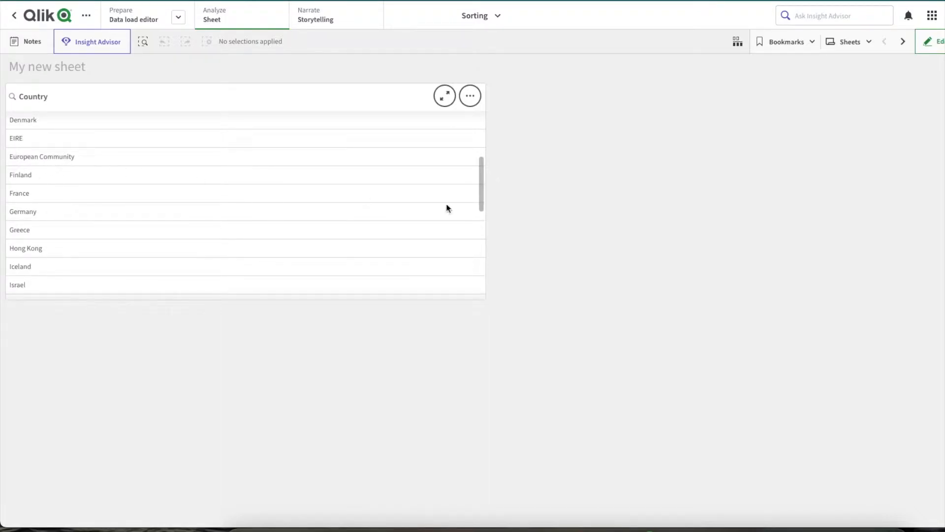
{"action": "left_click_drag", "start_coordinate": [482, 203], "coordinate": [475, 153]}
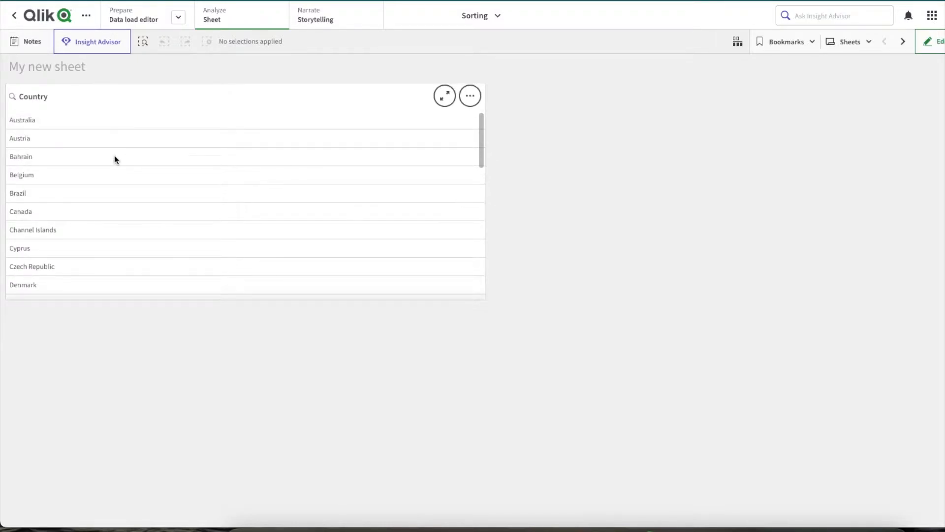
- Insert above the Data load in the script an inline TEMP table with field Country and values EIRE and European Community
{"action": "left_click", "coordinate": [133, 19]}
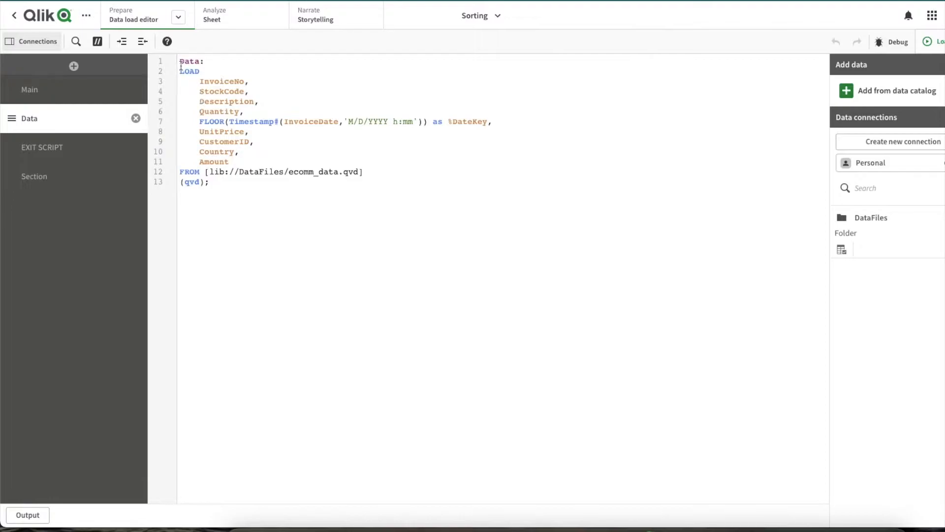
{"action": "key", "text": "Return"}
{"action": "key", "text": "Return"}
{"action": "key", "text": "Up"}
{"action": "key", "text": "Up"}
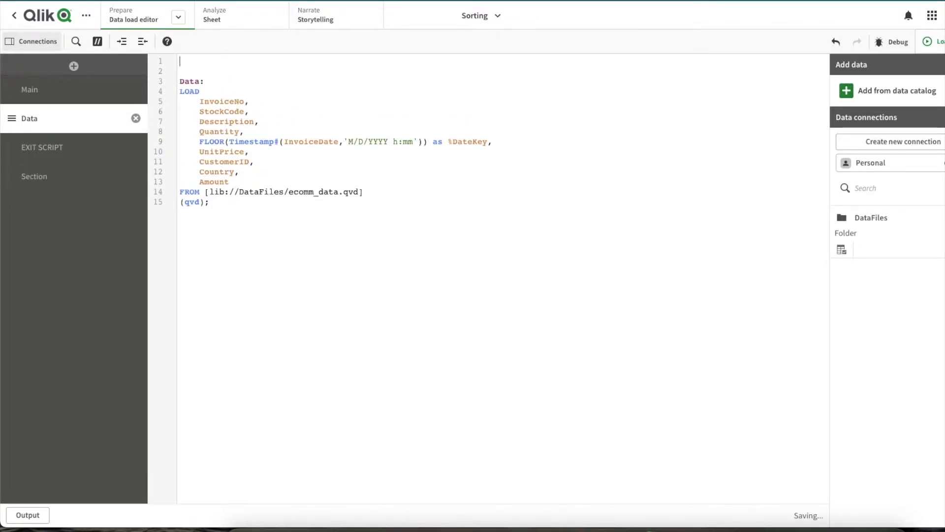
{"action": "type", "text": "TEMP: Load * INLINE [ Country EIRE European Community ];"}
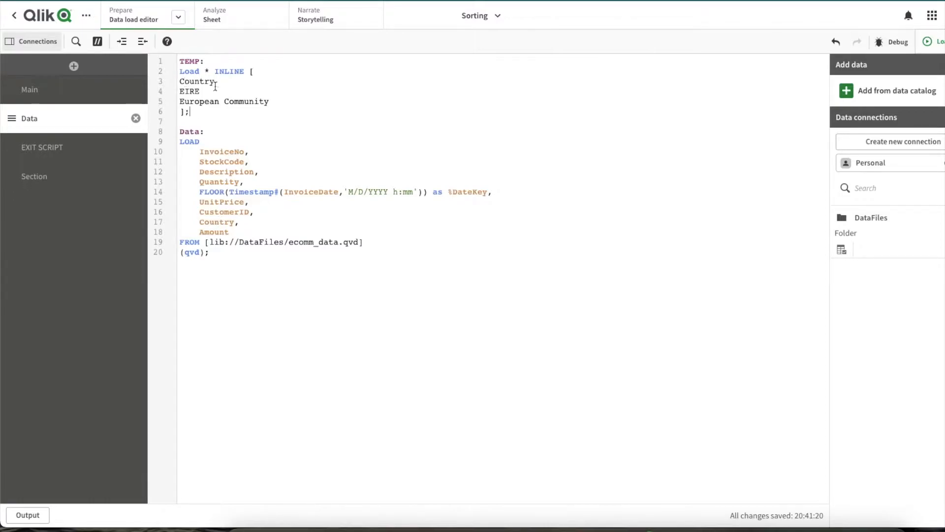
{"action": "left_click_drag", "start_coordinate": [178, 91], "coordinate": [270, 103]}
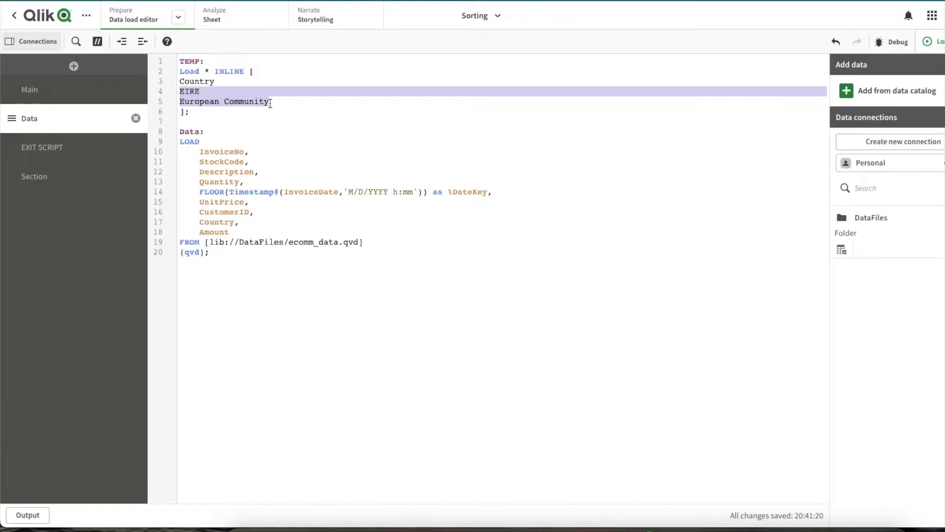
{"action": "double_click", "coordinate": [192, 92]}
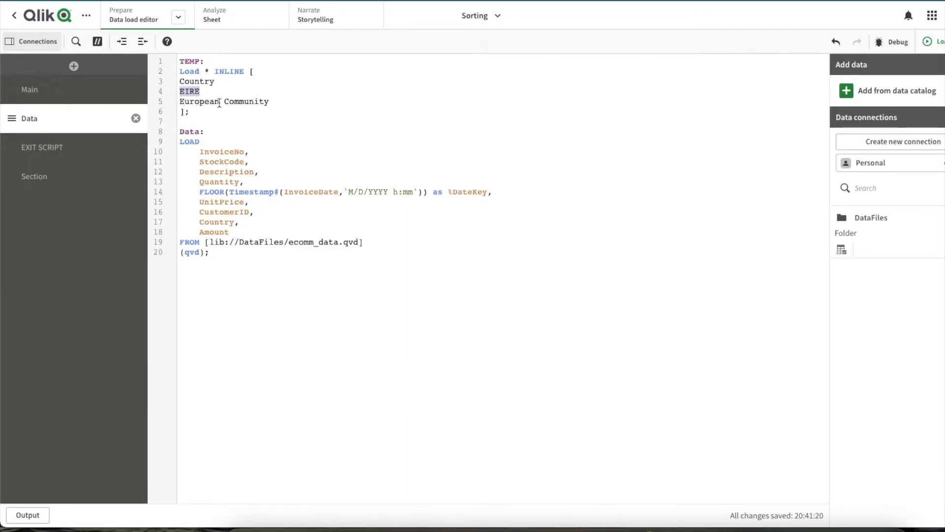
- Add the statement "DROP Table TEMP;" at the end of the Data section's script
{"action": "left_click", "coordinate": [251, 103]}
{"action": "key", "text": "Return"}
{"action": "key", "text": "Return"}
{"action": "type", "text": "DROP"}
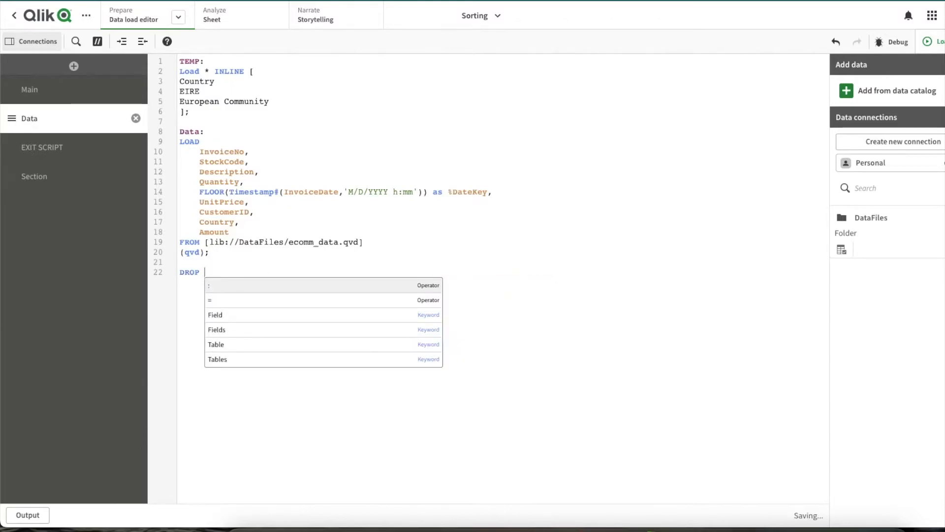
{"action": "key", "text": "Down"}
{"action": "key", "text": "Down"}
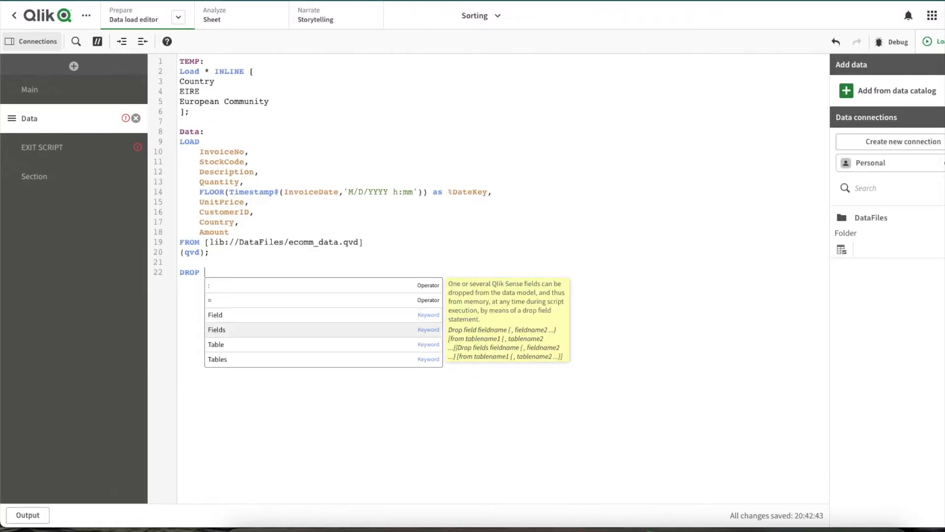
{"action": "key", "text": "Down"}
{"action": "key", "text": "Down"}
{"action": "key", "text": "Return"}
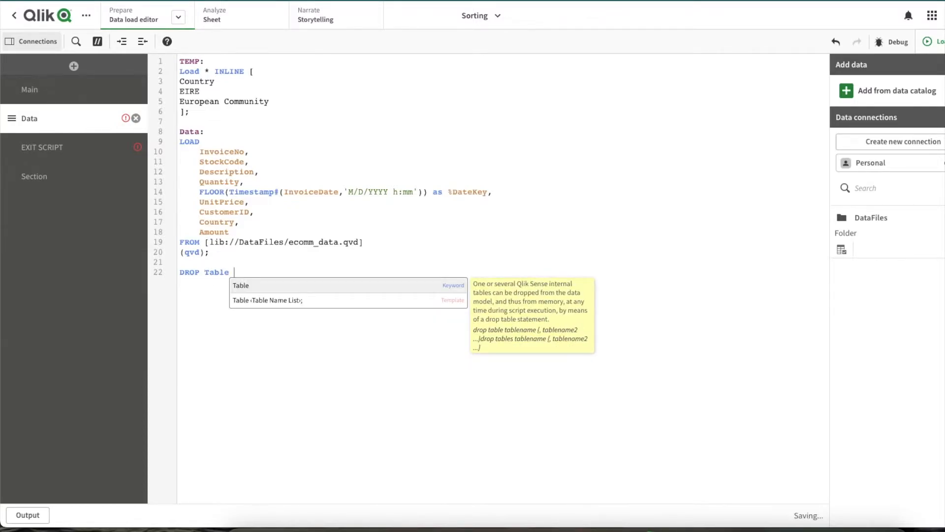
{"action": "type", "text": "TEMP"}
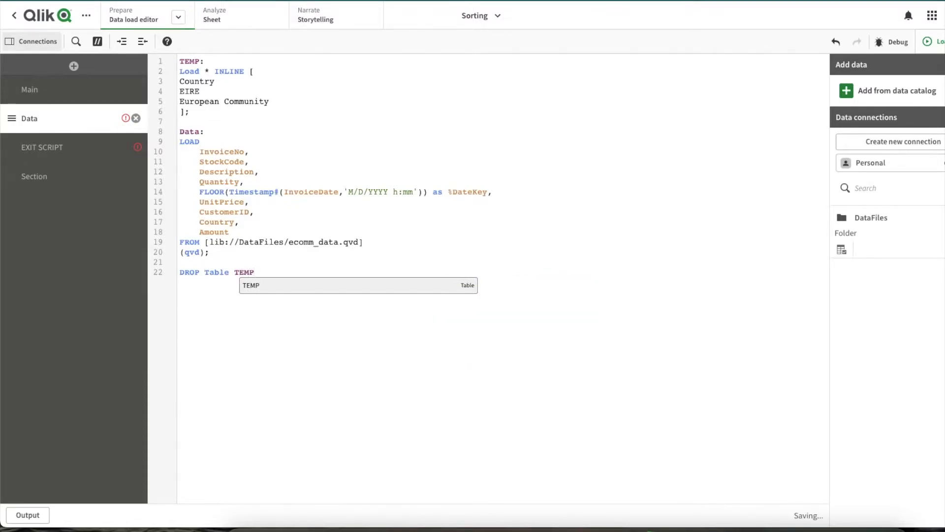
{"action": "key", "text": "Return"}
{"action": "type", "text": ";"}
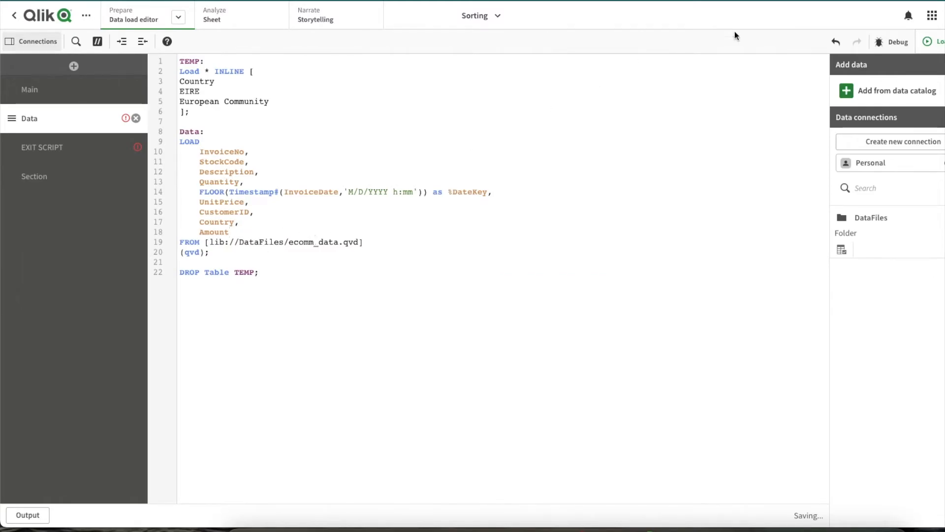
- Load the data with the TEMP table script and return to the sheet
{"action": "left_click", "coordinate": [930, 41]}
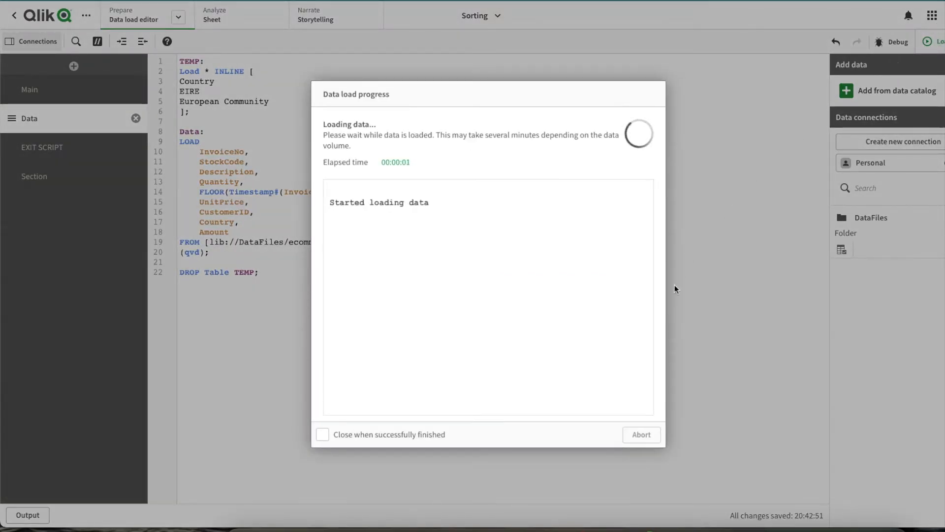
{"action": "left_click", "coordinate": [648, 434]}
{"action": "left_click", "coordinate": [224, 25]}
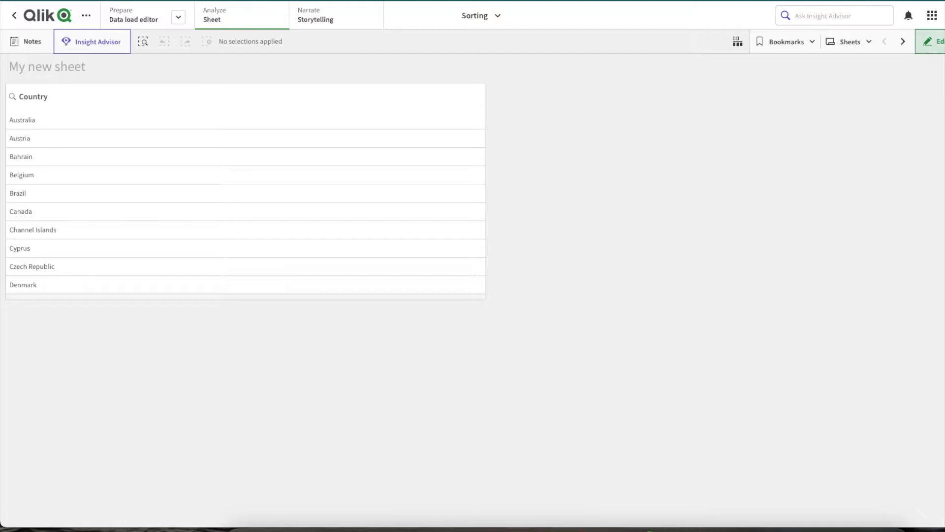
- Switch the Country filter pane to custom sorting and turn off its numerical and alphabetical sorting
{"action": "left_click", "coordinate": [932, 41]}
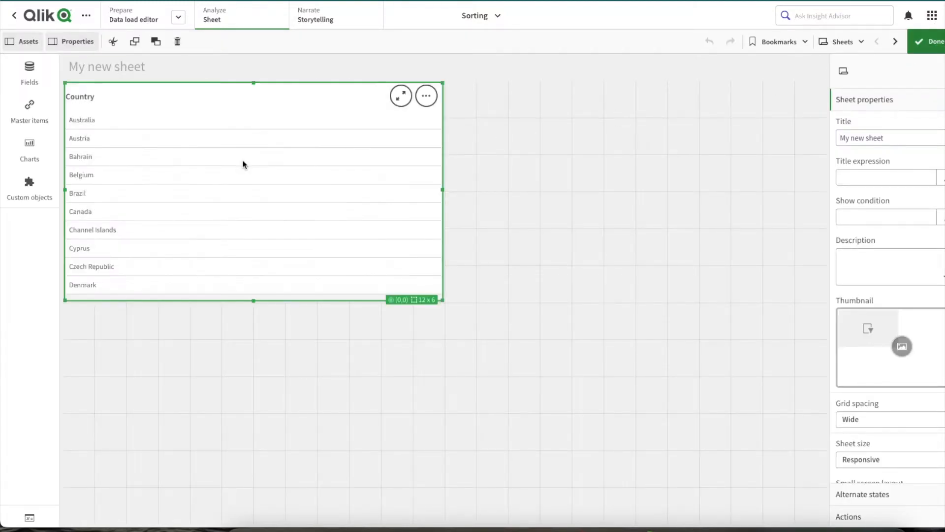
{"action": "left_click", "coordinate": [852, 122]}
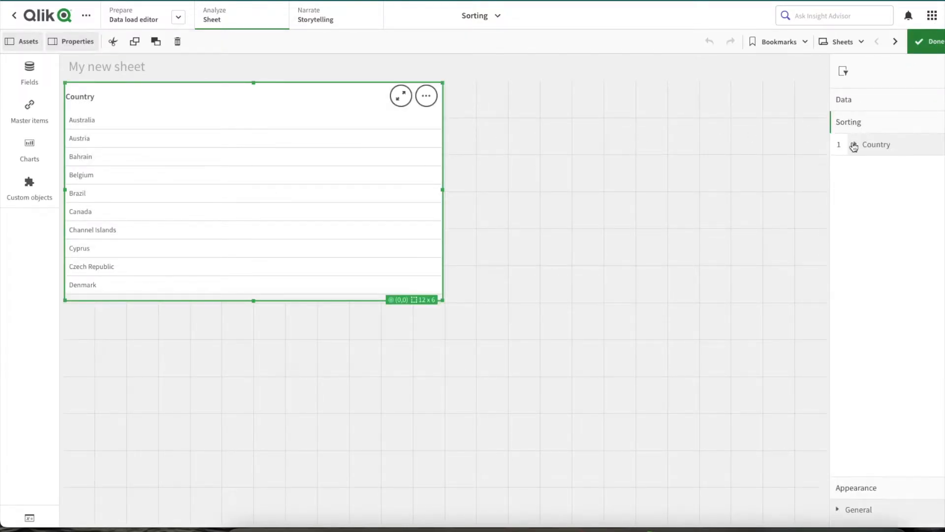
{"action": "left_click", "coordinate": [863, 150]}
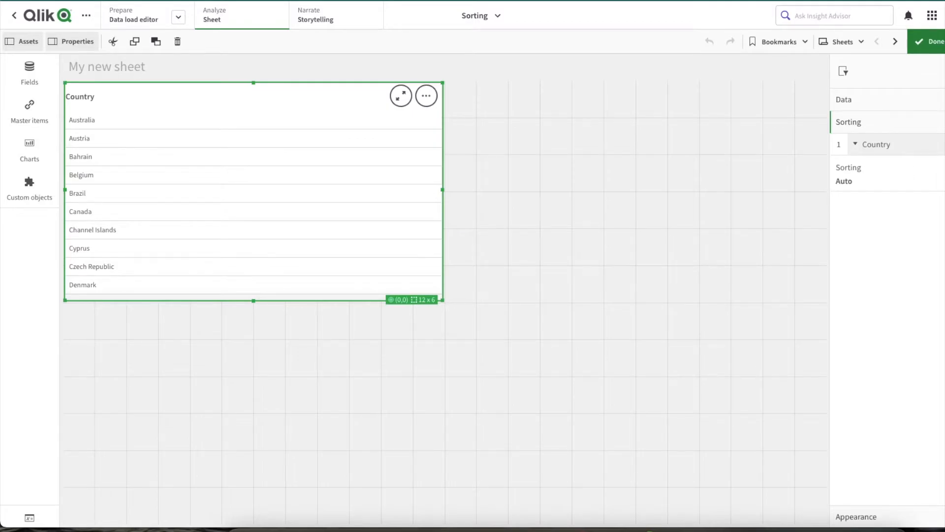
{"action": "left_click", "coordinate": [903, 174]}
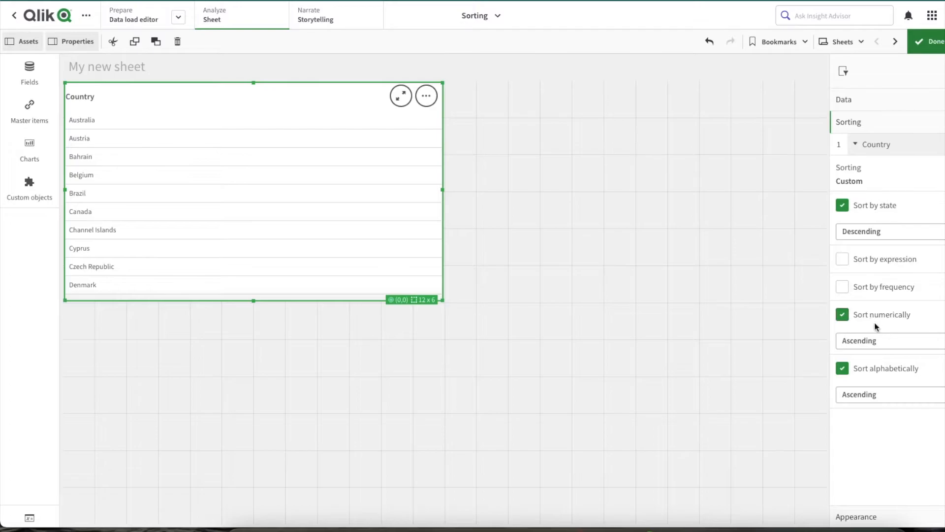
{"action": "left_click", "coordinate": [859, 317]}
{"action": "left_click", "coordinate": [859, 344]}
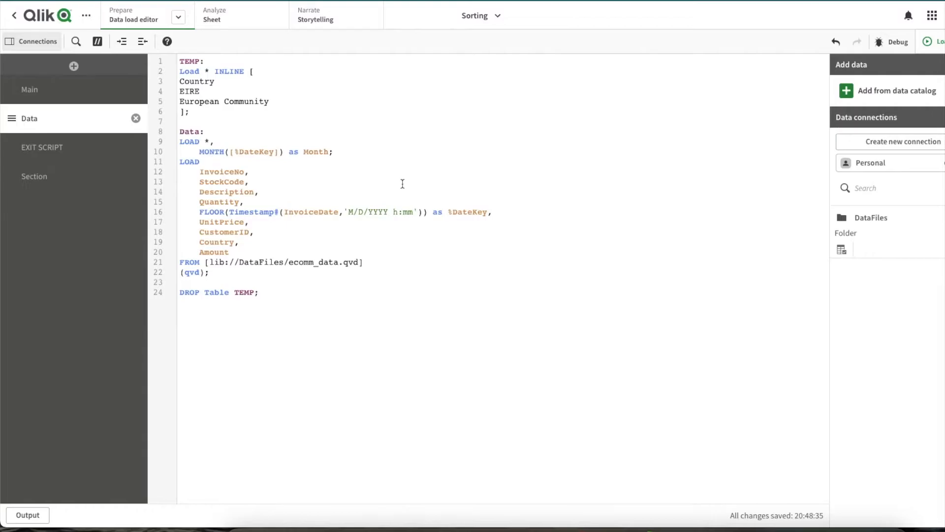
- Reload the data with the script that derives Month from %DateKey, and go back to the sheet
{"action": "left_click", "coordinate": [932, 44]}
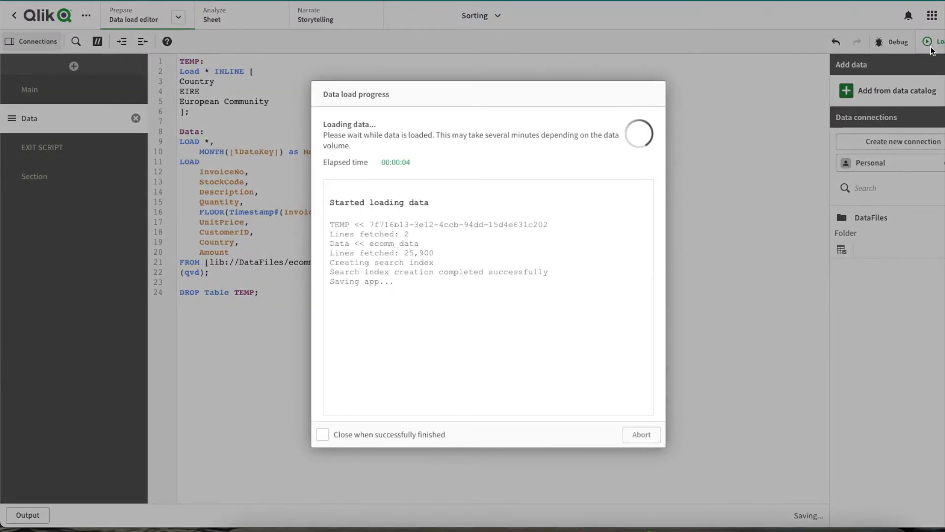
{"action": "left_click", "coordinate": [655, 435]}
{"action": "left_click", "coordinate": [223, 19]}
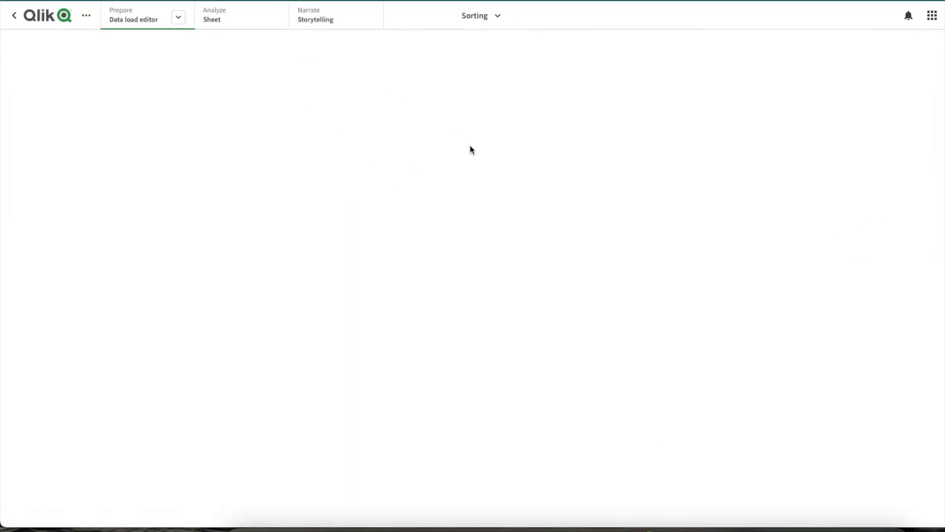
- Add a bar chart beneath the Country filter pane and widen it to the full sheet width, 24 x 6
{"action": "left_click", "coordinate": [30, 154]}
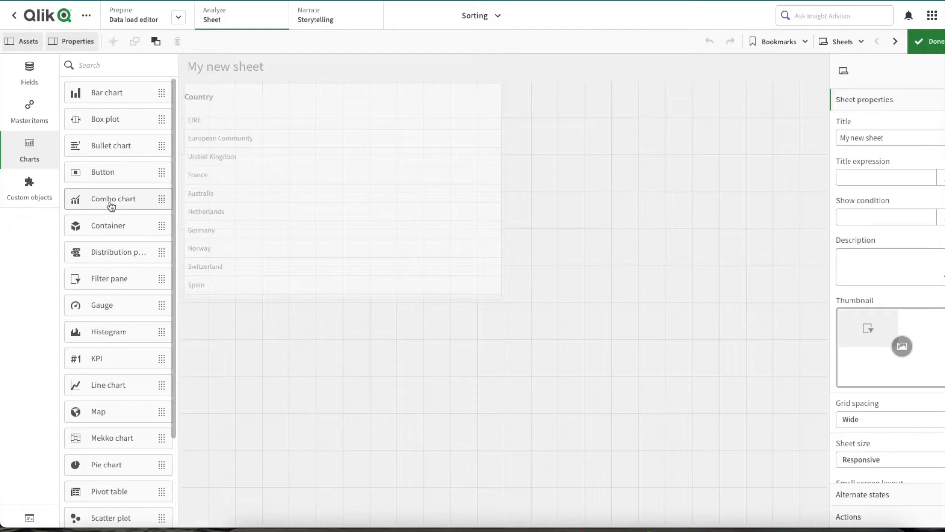
{"action": "scroll", "coordinate": [117, 206], "scroll_direction": "down", "scroll_amount": 2}
{"action": "scroll", "coordinate": [110, 237], "scroll_direction": "up", "scroll_amount": 2}
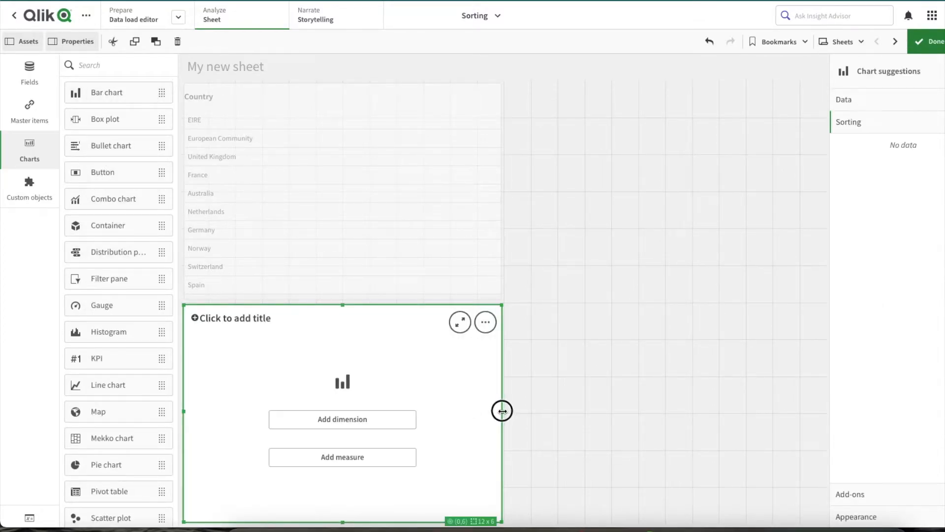
{"action": "double_click", "coordinate": [503, 411]}
- Give the bar chart the Month field as dimension and the master measure Amount
{"action": "left_click", "coordinate": [30, 73]}
{"action": "left_click_drag", "start_coordinate": [117, 252], "coordinate": [407, 426]}
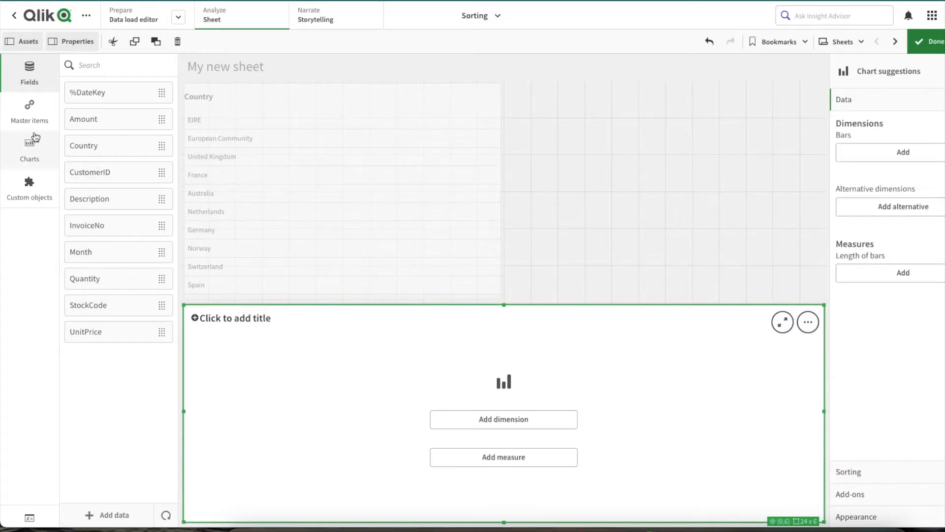
{"action": "left_click", "coordinate": [29, 110]}
{"action": "left_click", "coordinate": [97, 111]}
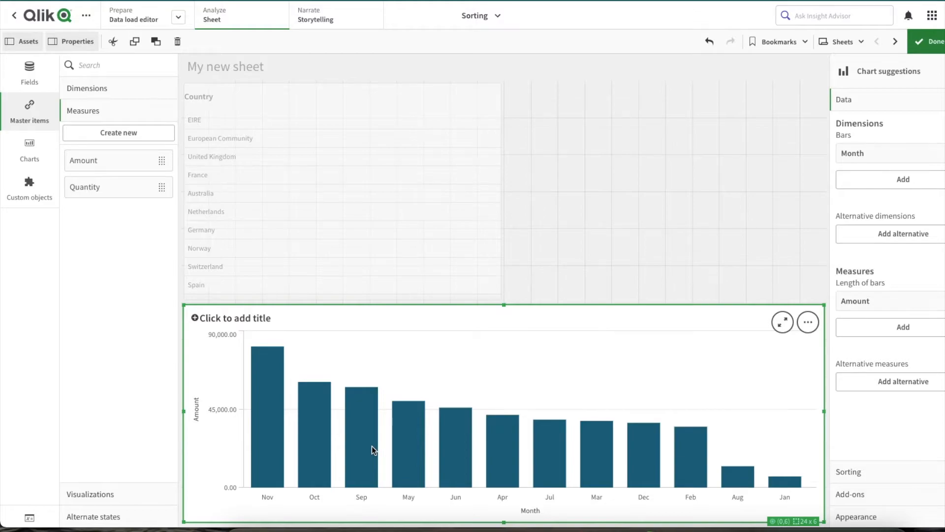
- Move Month above Amount in the bar chart's sorting order
{"action": "left_click", "coordinate": [859, 472]}
{"action": "left_click_drag", "start_coordinate": [875, 166], "coordinate": [877, 138]}
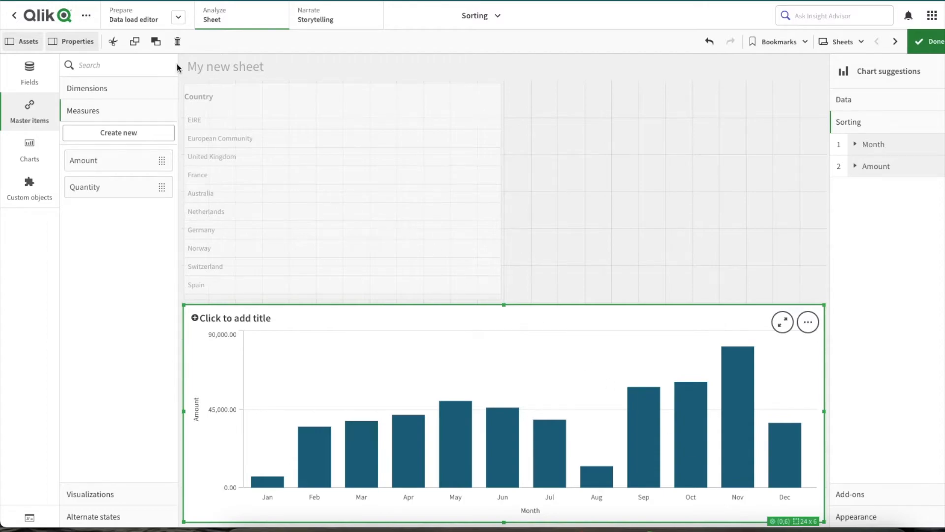
- Change the Month field's expression in the load script to YEAR([%DateKey])&'-'&MONTH([%DateKey])
{"action": "left_click", "coordinate": [143, 19]}
{"action": "left_click", "coordinate": [200, 152]}
{"action": "type", "text": "YEAR()&'-'&"}
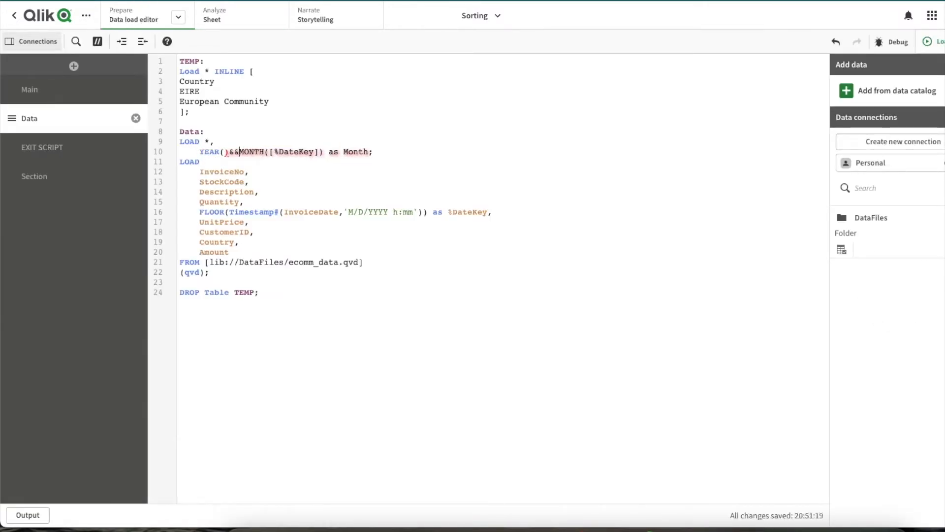
{"action": "double_click", "coordinate": [333, 151]}
{"action": "key", "text": "ctrl+c"}
{"action": "left_click", "coordinate": [225, 152]}
{"action": "key", "text": "ctrl+v"}
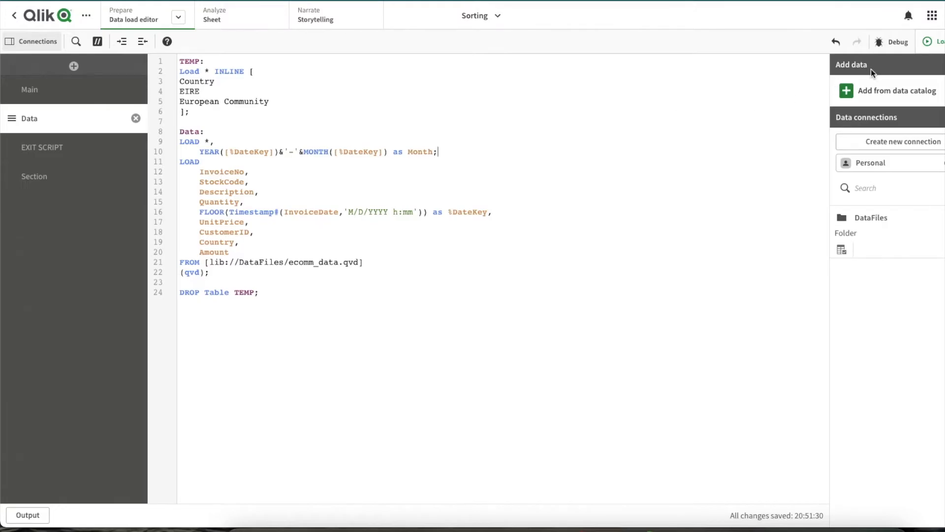
- Reload the data with the year-month expression and examine the bar chart's month order on the sheet outside edit mode
{"action": "left_click", "coordinate": [932, 41]}
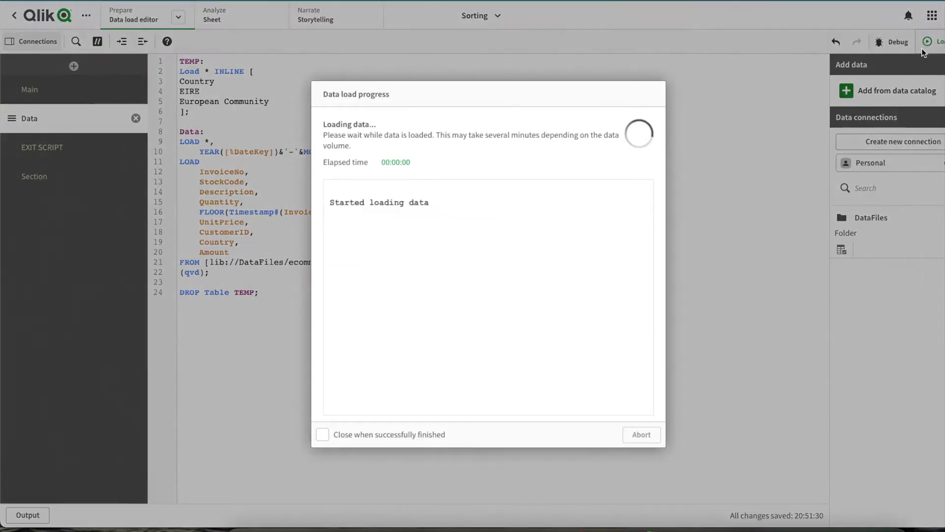
{"action": "left_click", "coordinate": [642, 435]}
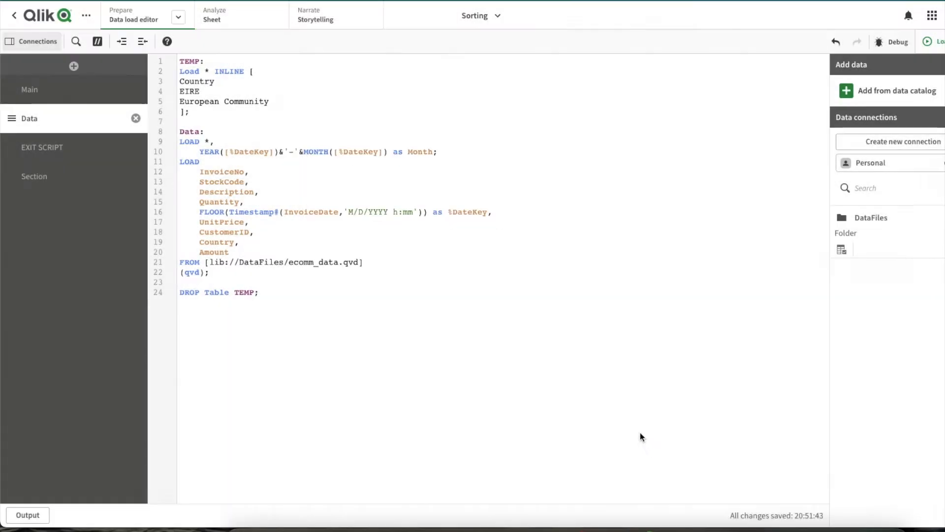
{"action": "left_click", "coordinate": [243, 24]}
{"action": "left_click", "coordinate": [926, 42]}
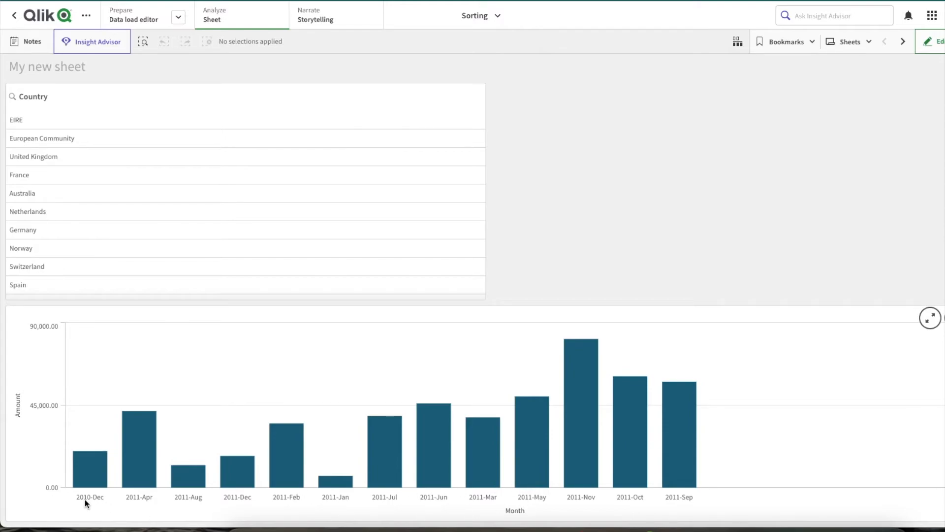
{"action": "mouse_move", "coordinate": [79, 501]}
- Switch the sorting of the bar chart's Month dimension from automatic to custom
{"action": "left_click", "coordinate": [936, 41]}
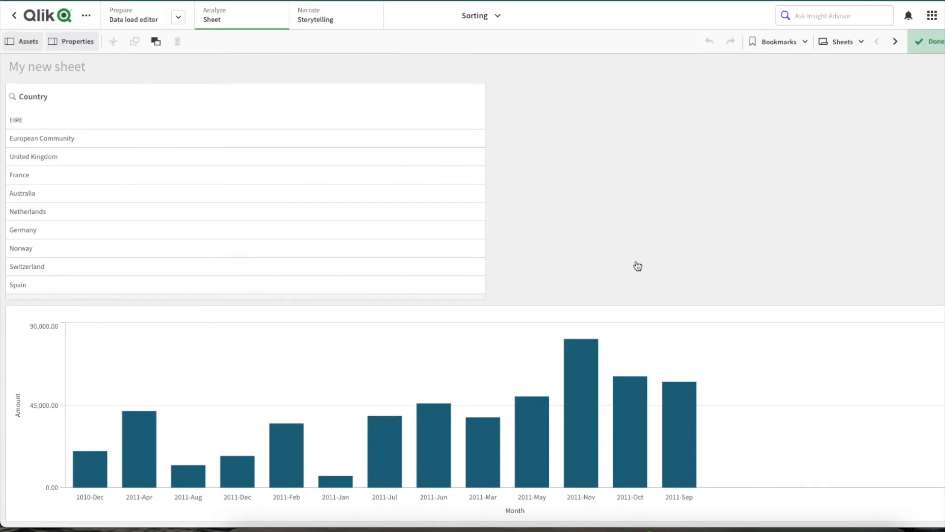
{"action": "left_click", "coordinate": [439, 389]}
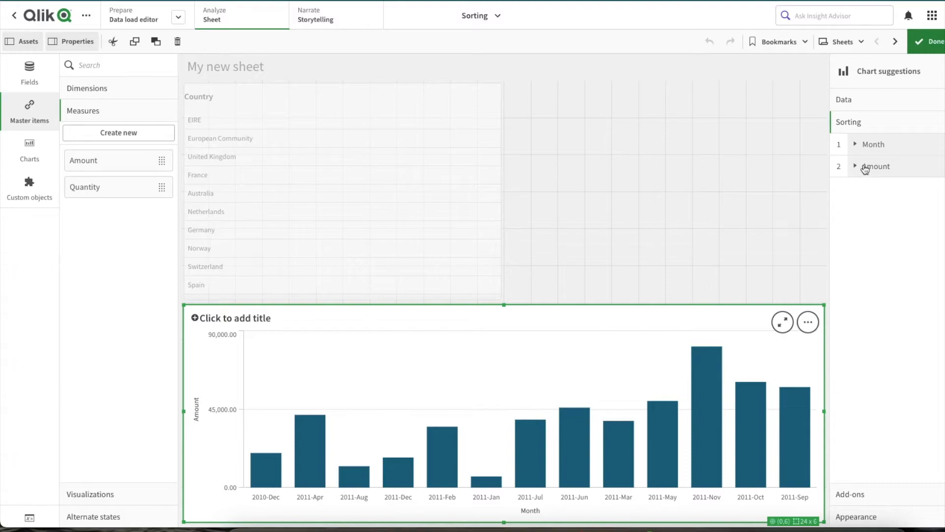
{"action": "left_click", "coordinate": [869, 145]}
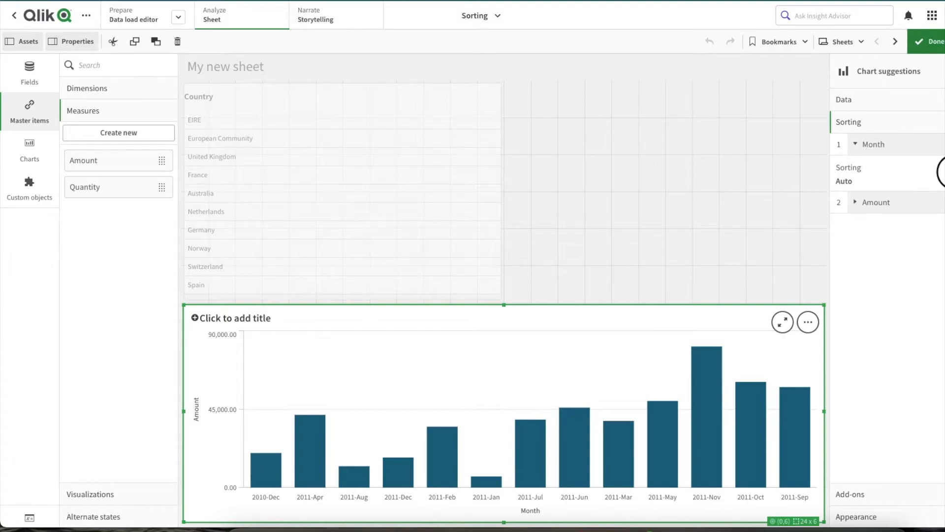
{"action": "left_click", "coordinate": [939, 173]}
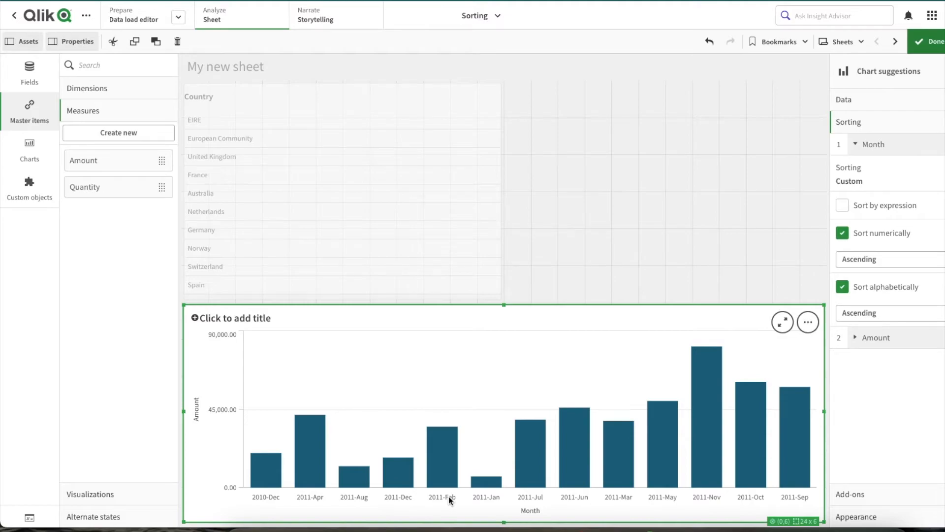
- Wrap the year-month expression on the load script's Month line in an opening DUAL( and add a comma after it
{"action": "left_click", "coordinate": [143, 21]}
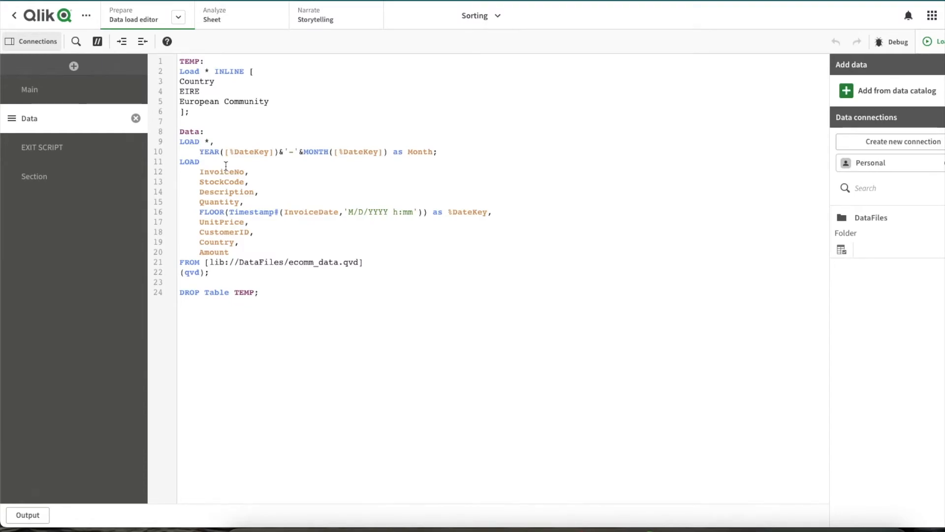
{"action": "type", "text": "DUAL("}
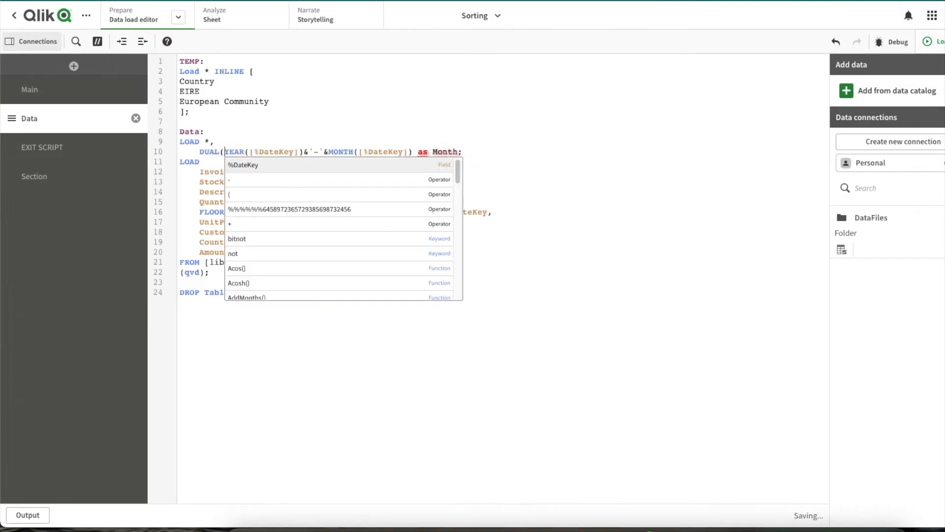
{"action": "left_click", "coordinate": [414, 150]}
{"action": "type", "text": ","}
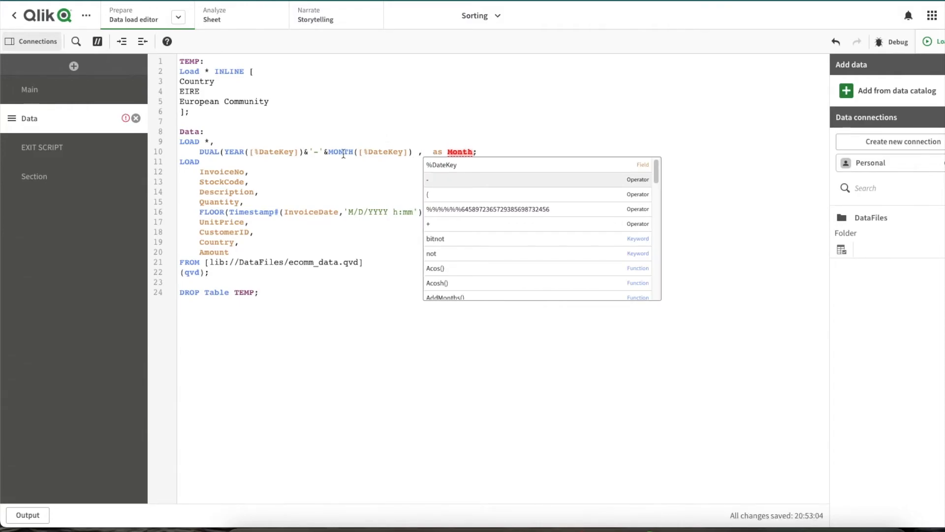
- Complete the DUAL function for Month with the second argument YEAR([%DateKey])*100+MONTH([%DateKey]) and a closing bracket
{"action": "double_click", "coordinate": [233, 152]}
{"action": "left_click_drag", "start_coordinate": [254, 154], "coordinate": [413, 152]}
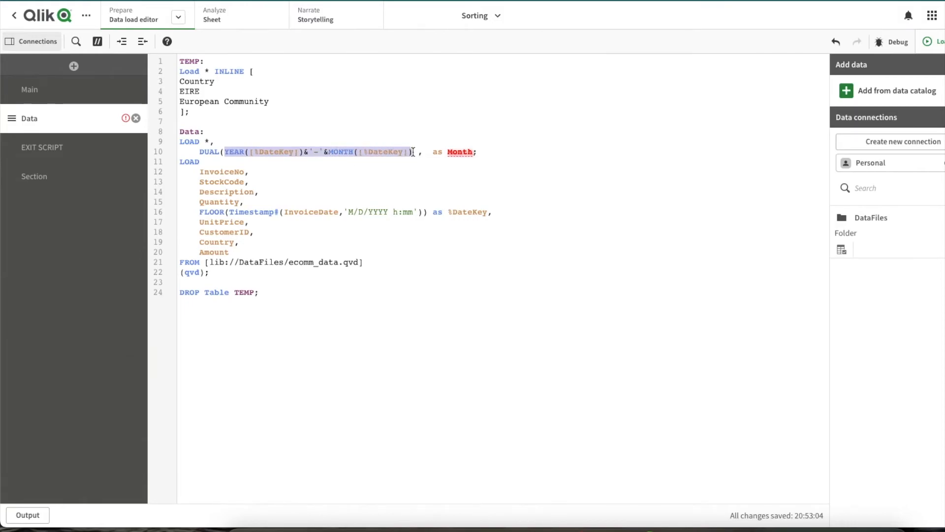
{"action": "key", "text": "ctrl+c"}
{"action": "left_click", "coordinate": [426, 151]}
{"action": "key", "text": "ctrl+v"}
{"action": "left_click_drag", "start_coordinate": [507, 152], "coordinate": [532, 151]}
{"action": "key", "text": "BackSpace"}
{"action": "type", "text": "*100"}
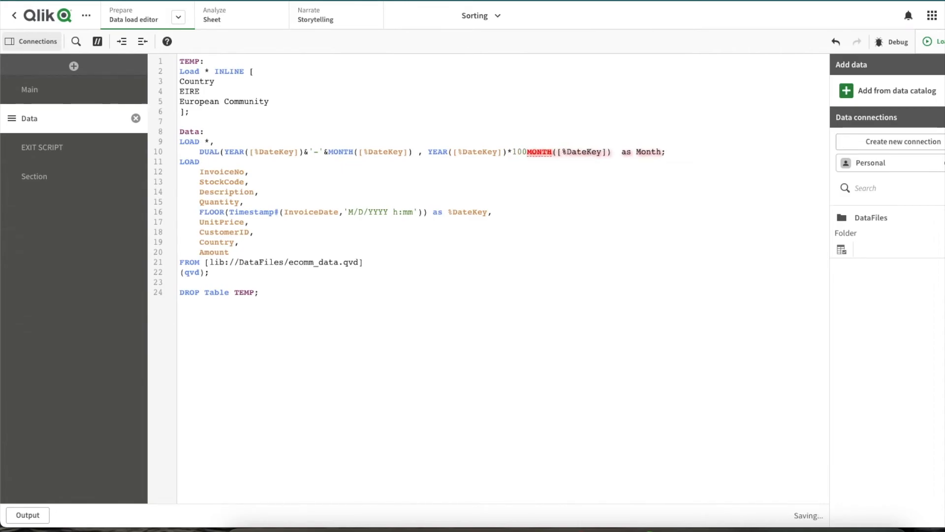
{"action": "type", "text": "+"}
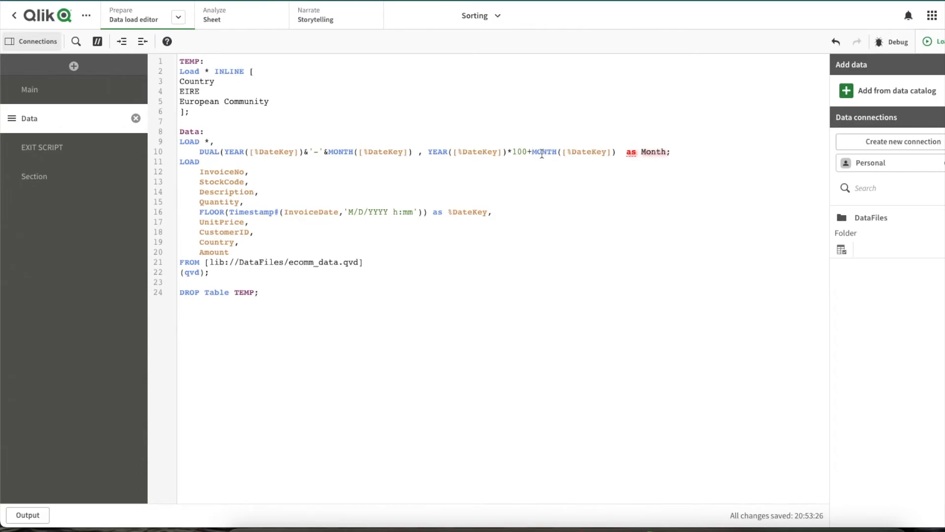
{"action": "left_click", "coordinate": [623, 152]}
{"action": "type", "text": ")"}
- Reload the data with the DUAL expression and return to the sheet to check the bar chart's month order
{"action": "left_click", "coordinate": [938, 42]}
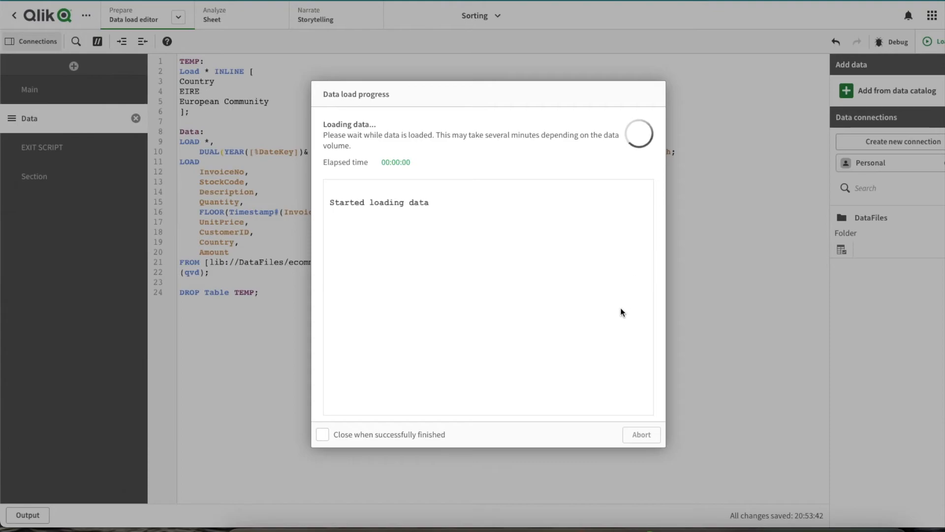
{"action": "left_click", "coordinate": [632, 434]}
{"action": "left_click", "coordinate": [236, 22]}
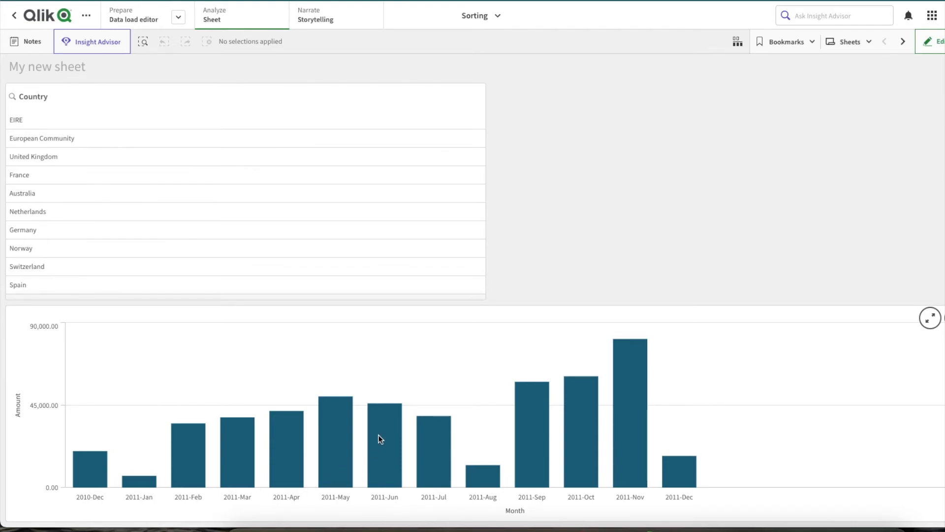
- Add a table to the empty area beside the Country filter pane with the Month field in two columns
{"action": "left_click", "coordinate": [930, 41]}
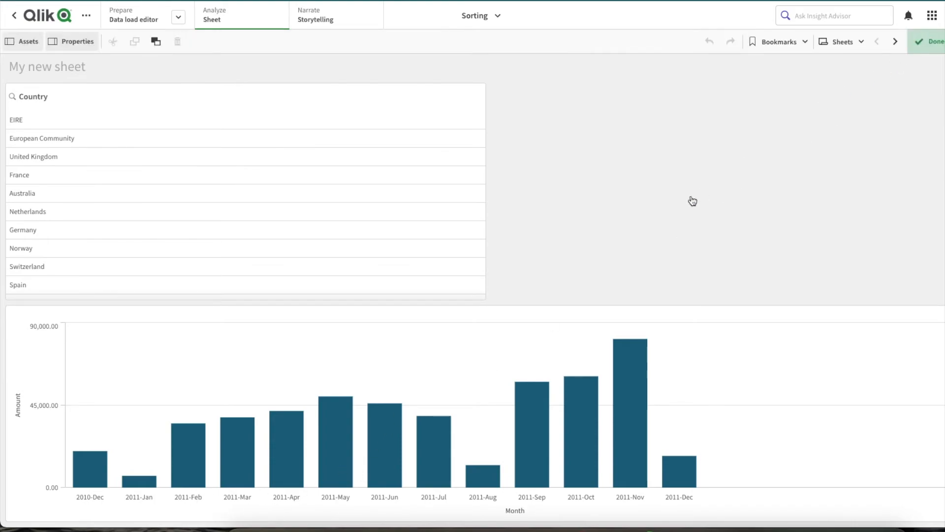
{"action": "left_click", "coordinate": [26, 157]}
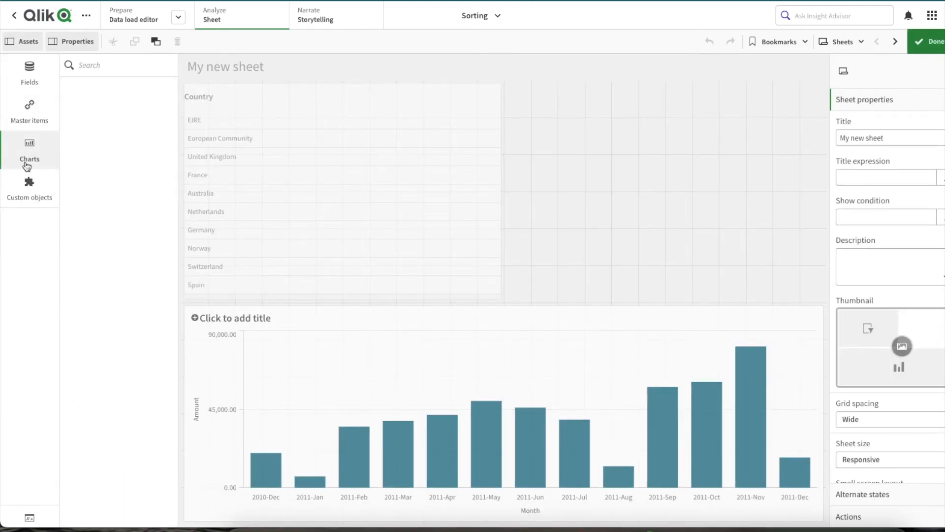
{"action": "scroll", "coordinate": [88, 426], "scroll_direction": "down", "scroll_amount": 3}
{"action": "left_click_drag", "start_coordinate": [88, 426], "coordinate": [664, 192]}
{"action": "left_click_drag", "start_coordinate": [110, 249], "coordinate": [622, 173]}
{"action": "left_click", "coordinate": [623, 168]}
{"action": "left_click_drag", "start_coordinate": [113, 252], "coordinate": [615, 162]}
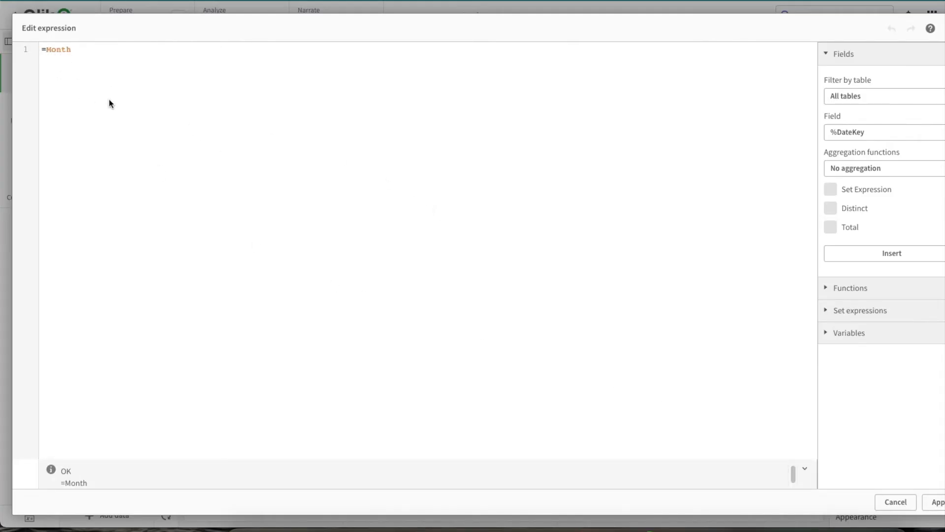
- Change the table's second Month column to the expression =NUM(Month) and finish editing the sheet
{"action": "type", "text": "NUM("}
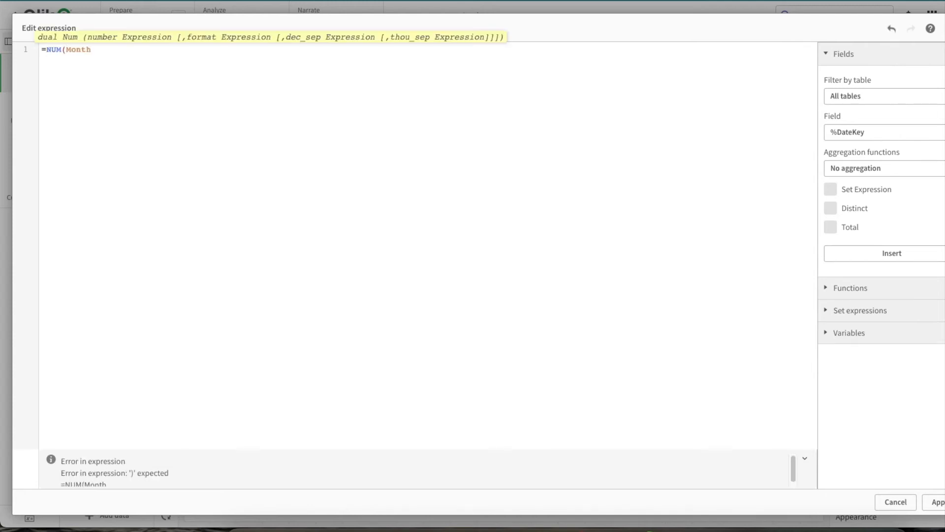
{"action": "key", "text": "End"}
{"action": "type", "text": ")"}
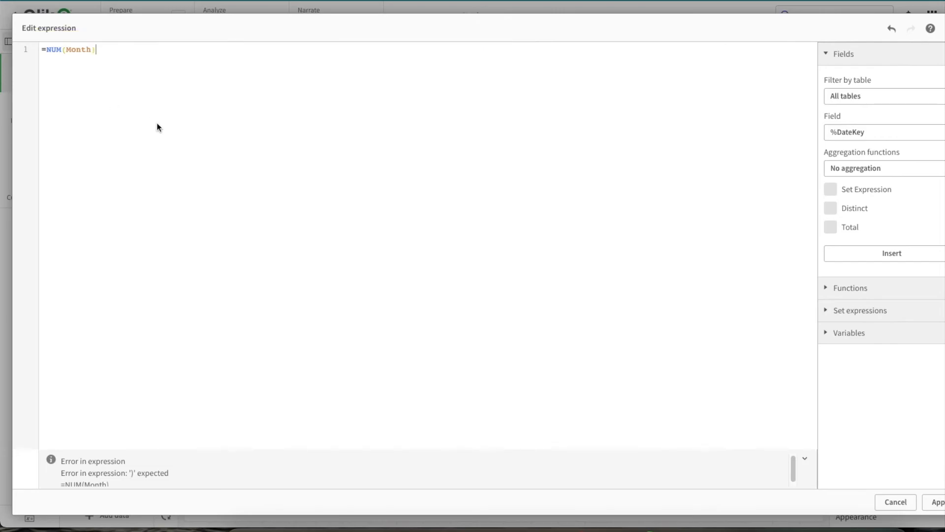
{"action": "left_click", "coordinate": [936, 503]}
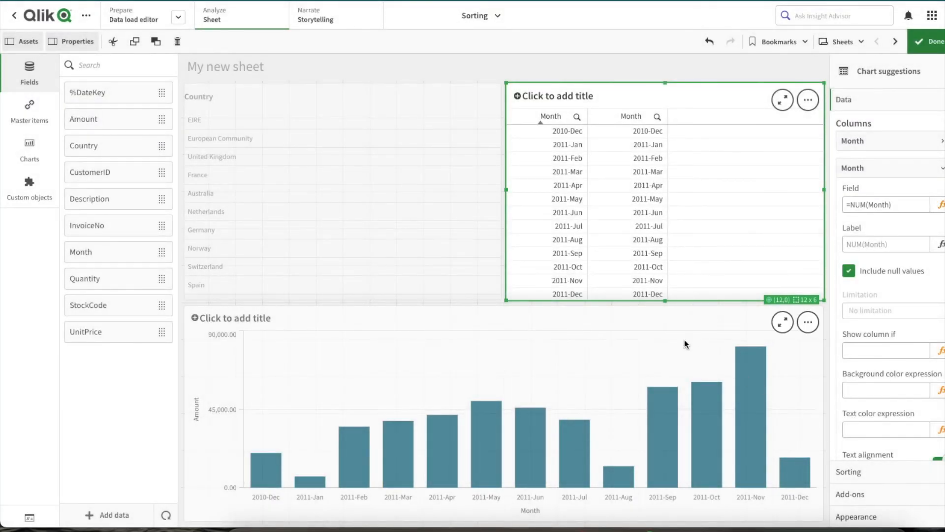
{"action": "left_click", "coordinate": [919, 43]}
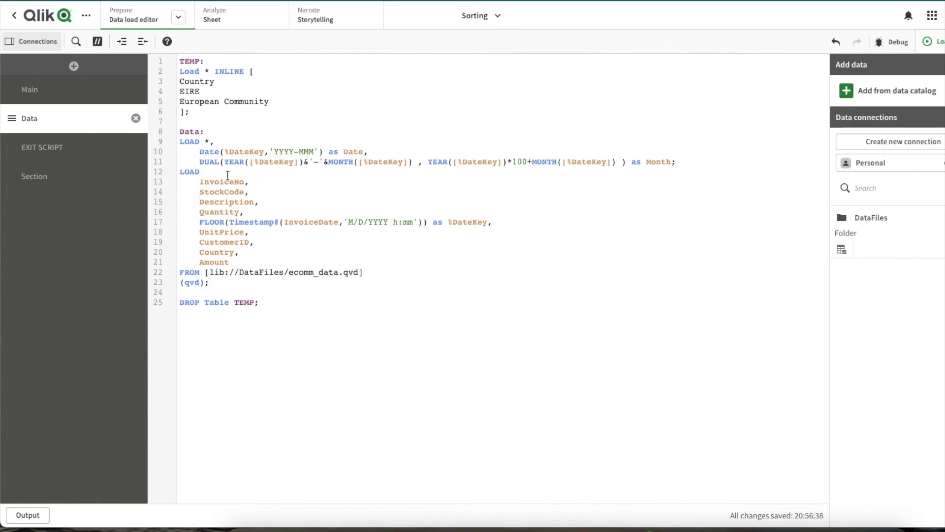
- Place the text cursor at the start of the Date(%DateKey,'YYYY-MMM') as Date line in the load script
{"action": "left_click", "coordinate": [202, 152]}
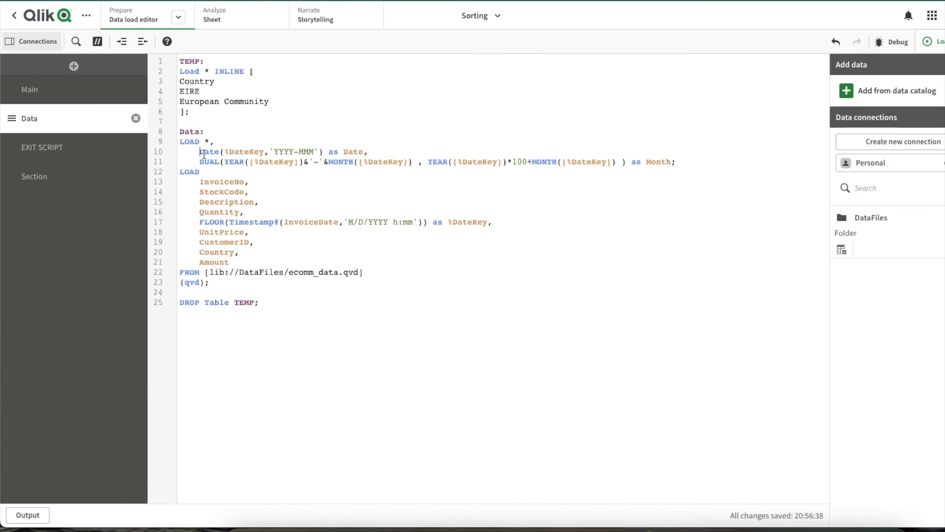